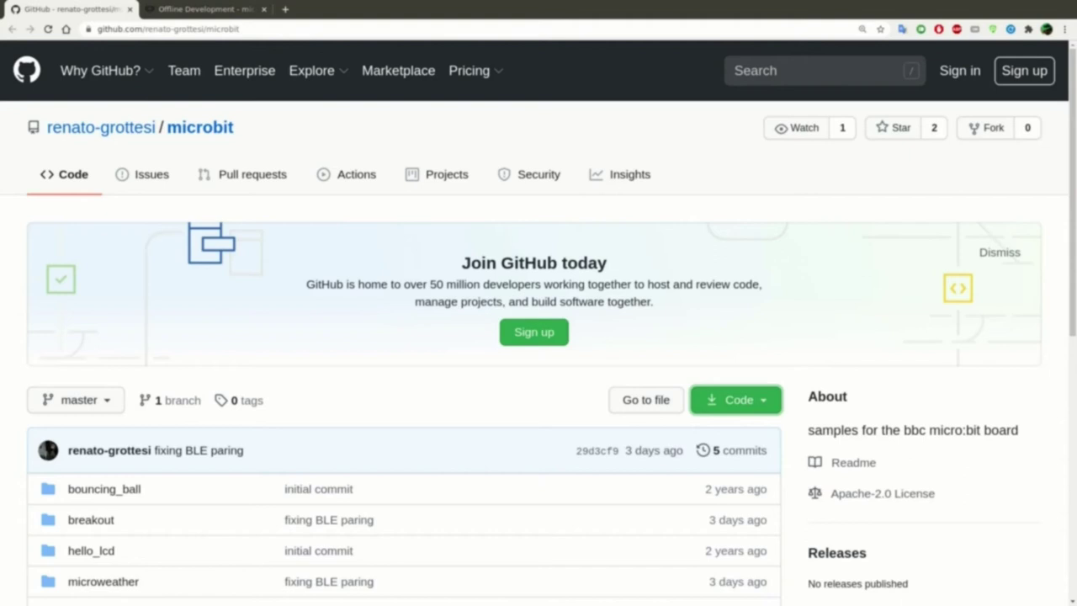
Switch to the terminal and install git with "sudo apt install git".
key(Return)
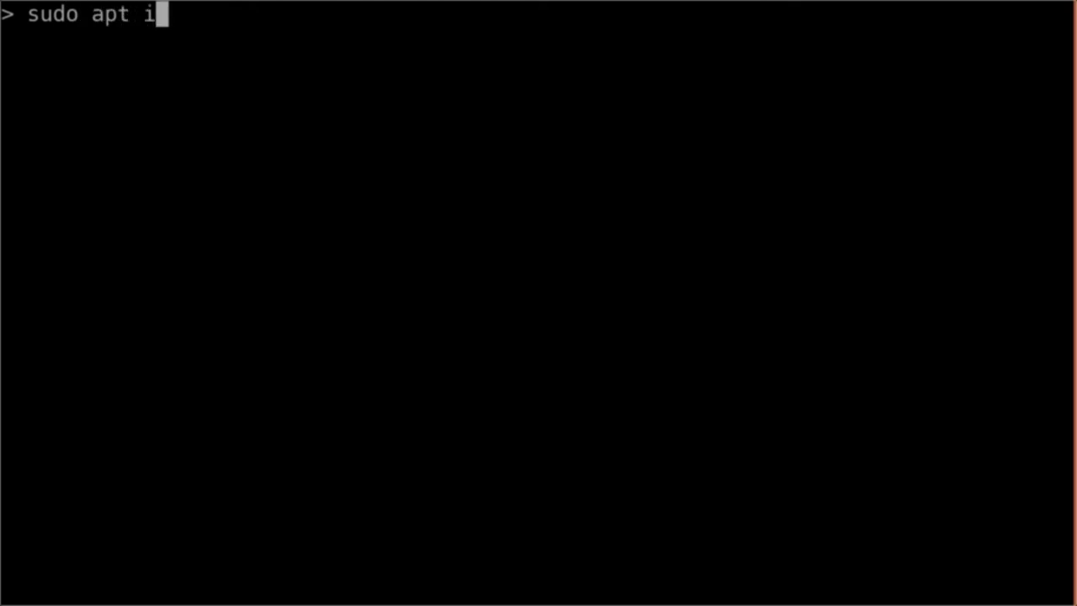
text(git)
key(Return)
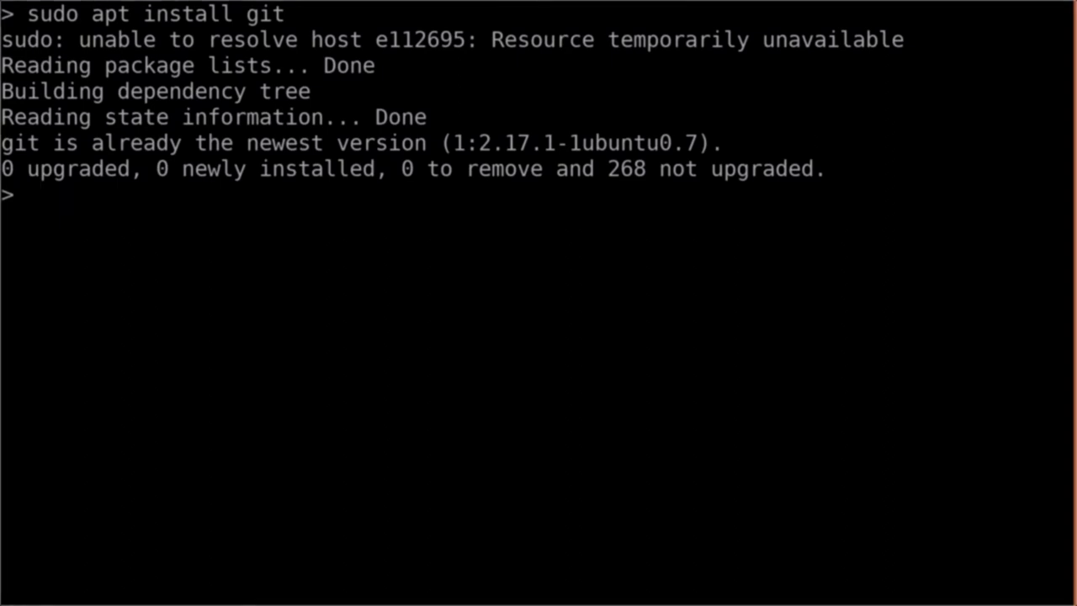
Clone the microbit samples repository from its GitHub URL with git clone.
text(git clo)
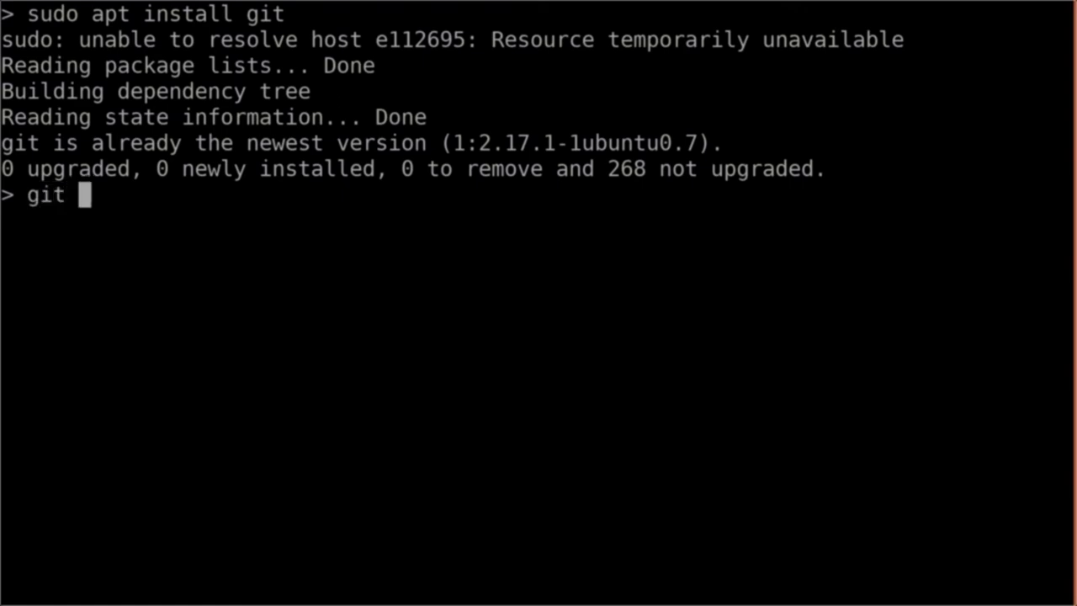
key(BackSpace)
text(lone)
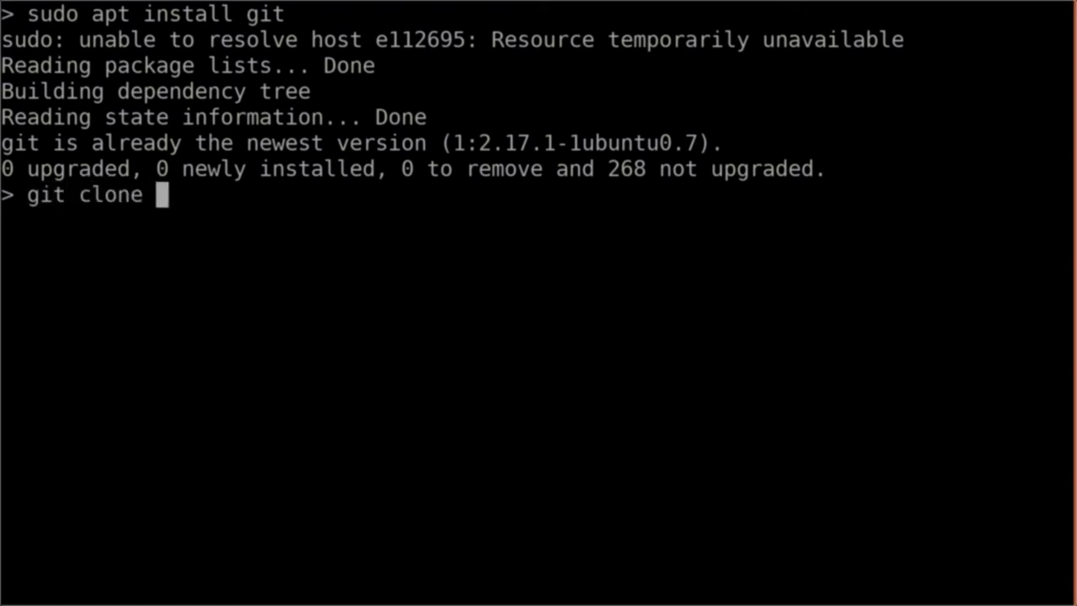
text(https://github.com/renato-grottesi/microbit.git)
key(Return)
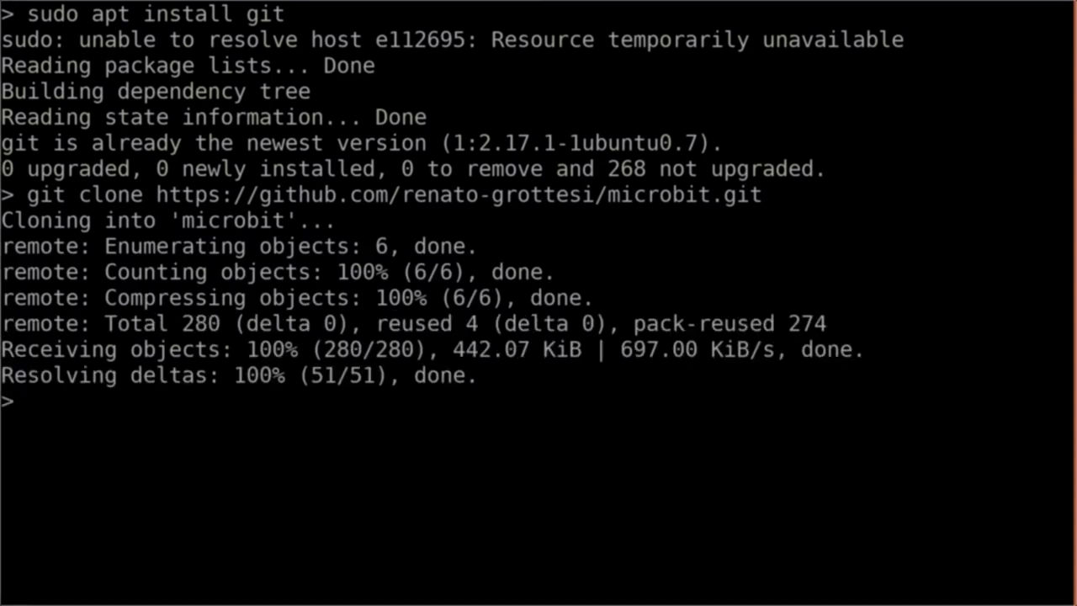
Change into the cloned microbit directory and list its contents with ls.
text(cd m)
key(Tab)
key(Return)
text(ls)
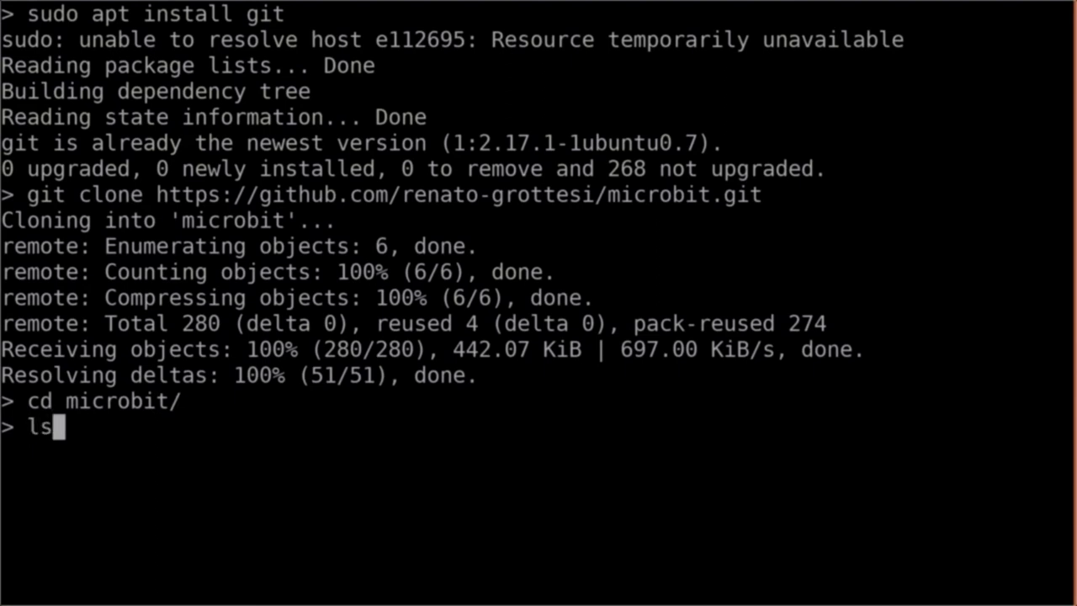
key(Return)
Change into the breakout directory and list all its files recursively with "find .".
text(cd br)
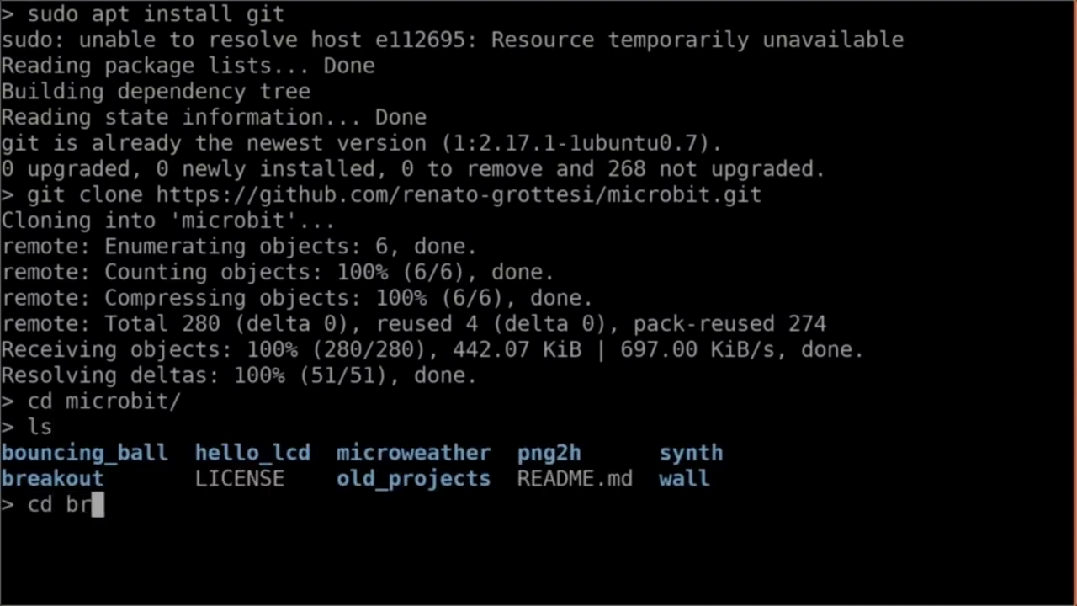
key(Tab)
key(Return)
text(find)
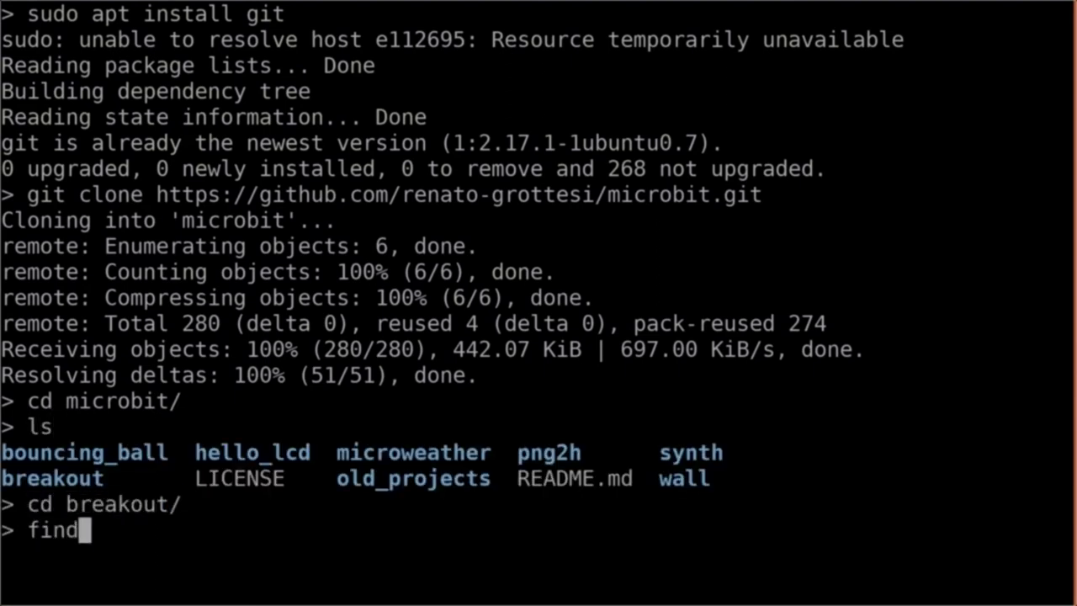
text( .)
key(Return)
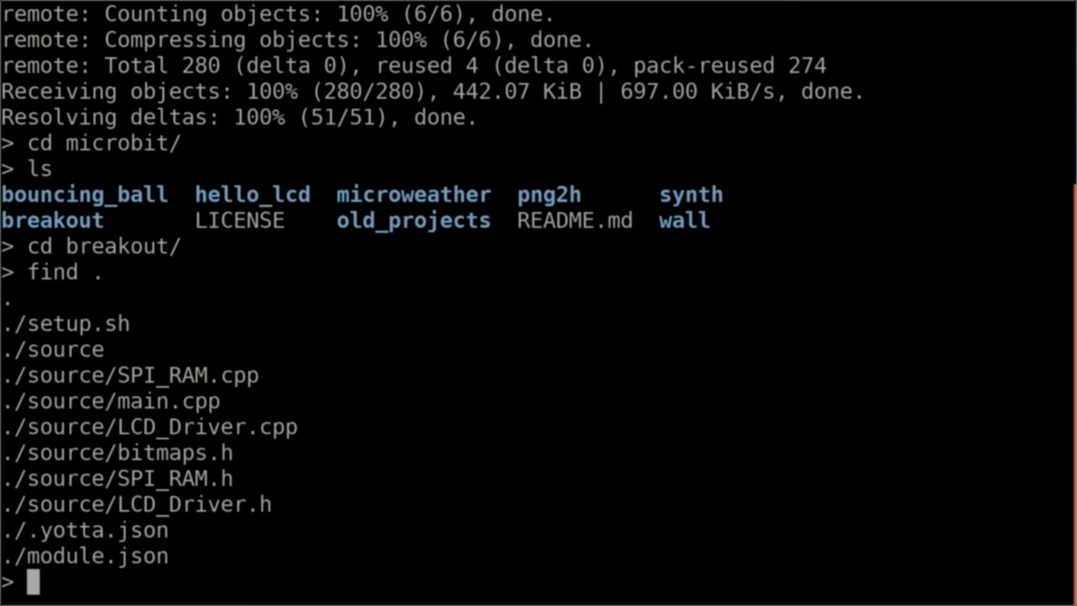
Print the contents of setup.sh in the terminal with cat.
text(cat set)
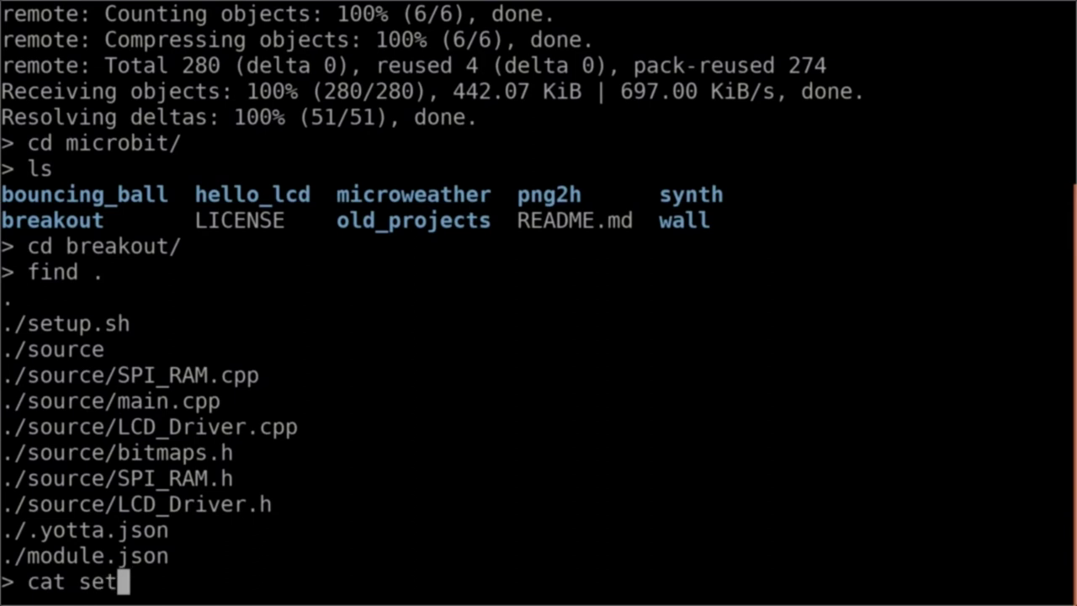
key(Tab)
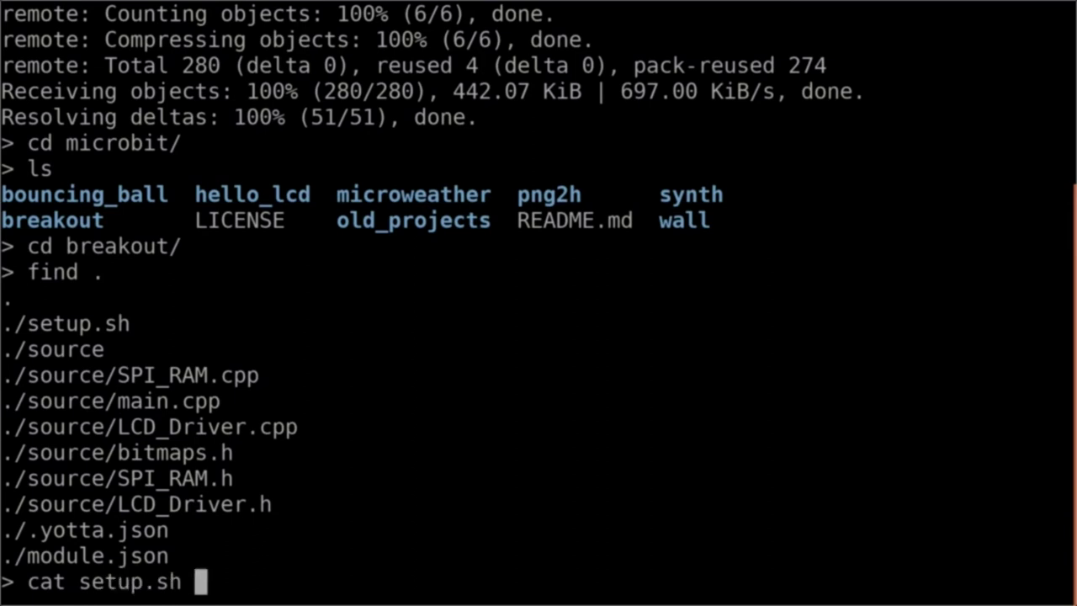
key(Return)
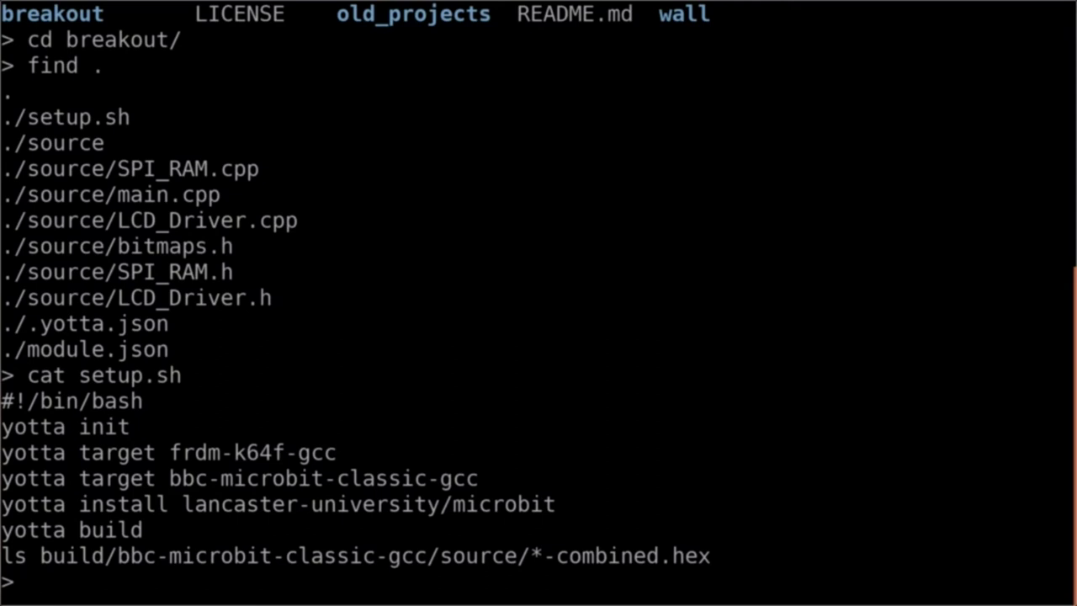
Switch to the browser and open the yotta install guide linked in the micro:bit documentation's Installation on Linux section.
key(alt+Tab)
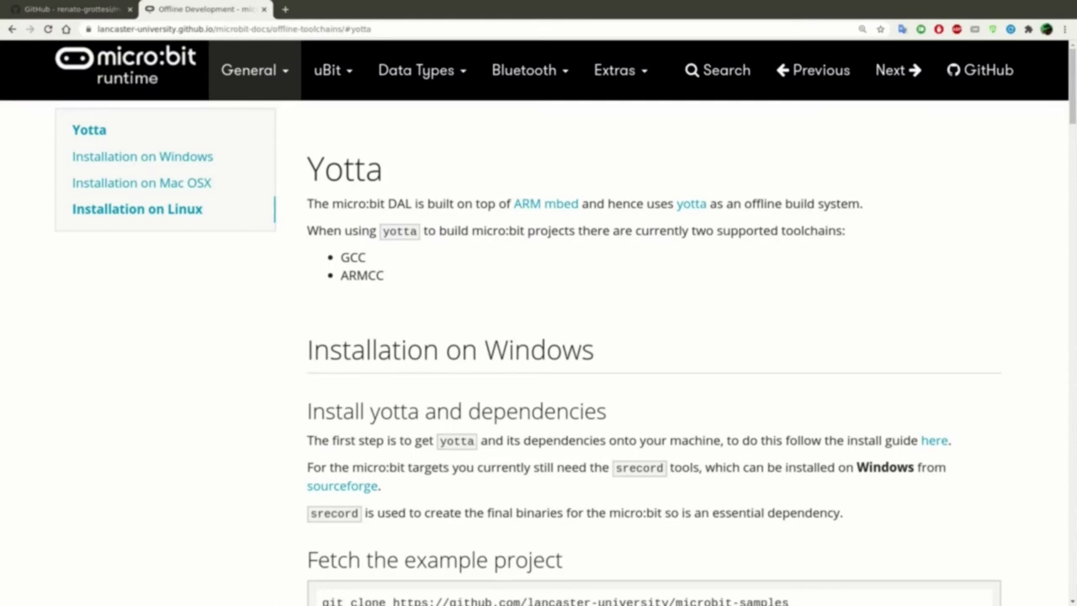
click(137, 208)
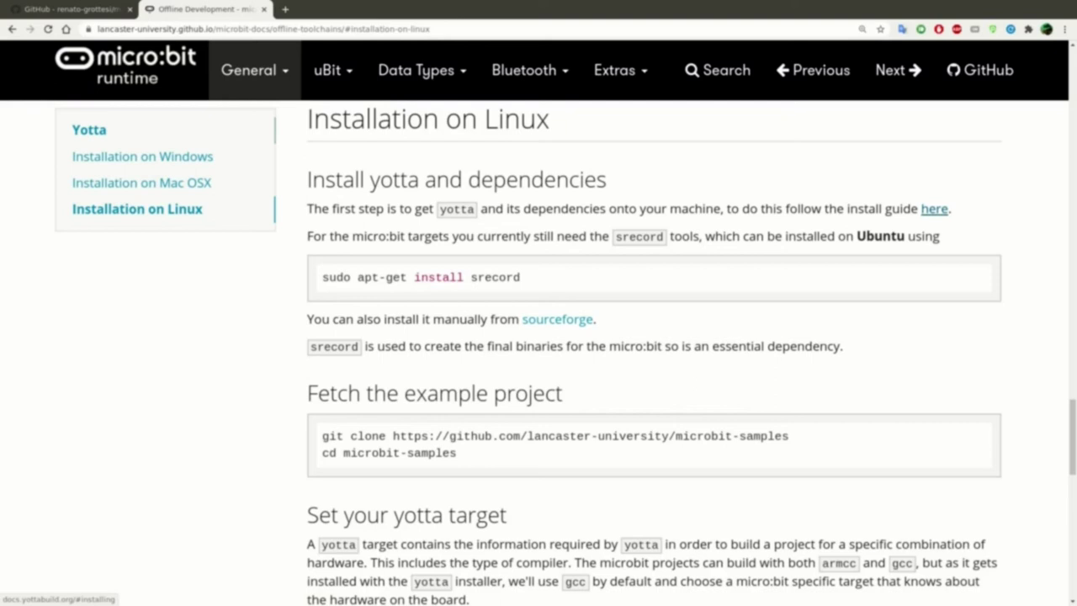
middle_click(934, 209)
click(337, 9)
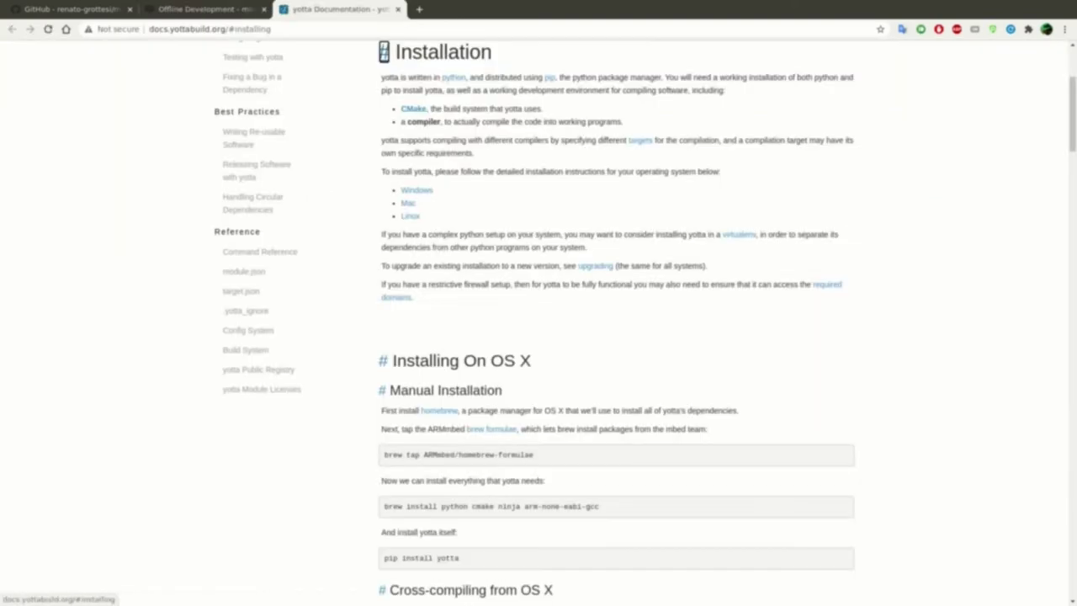
Copy the Debian/Ubuntu apt-get install command, from python-setuptools through libssl-dev, from the Linux dependencies section and run it in the terminal.
scroll(384, 52, down, 10)
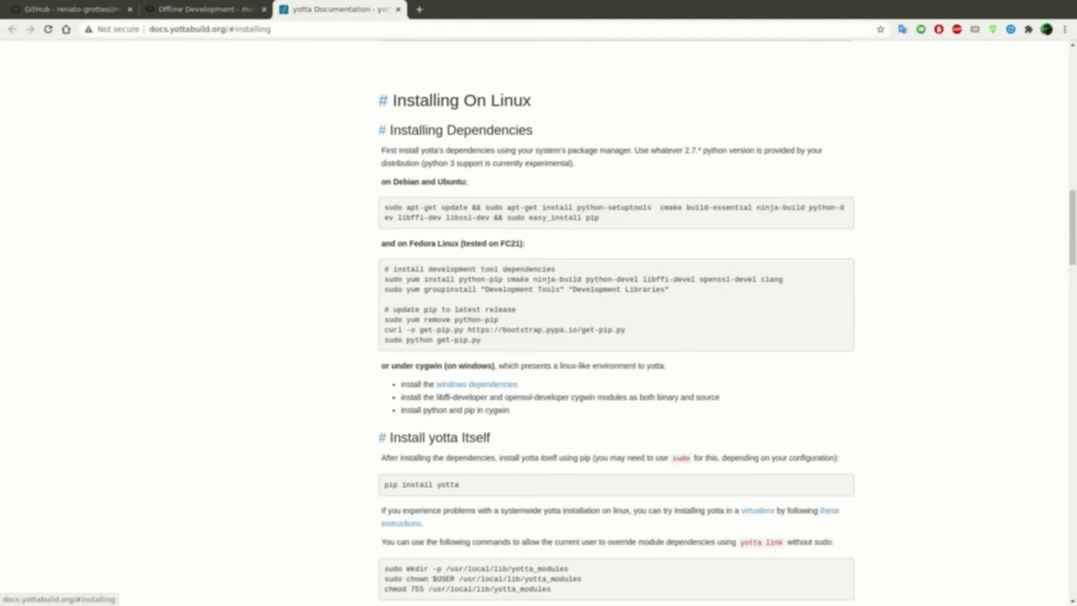
mouse_move(485, 207)
mouse_down()
mouse_move(504, 209)
mouse_move(488, 218)
mouse_up()
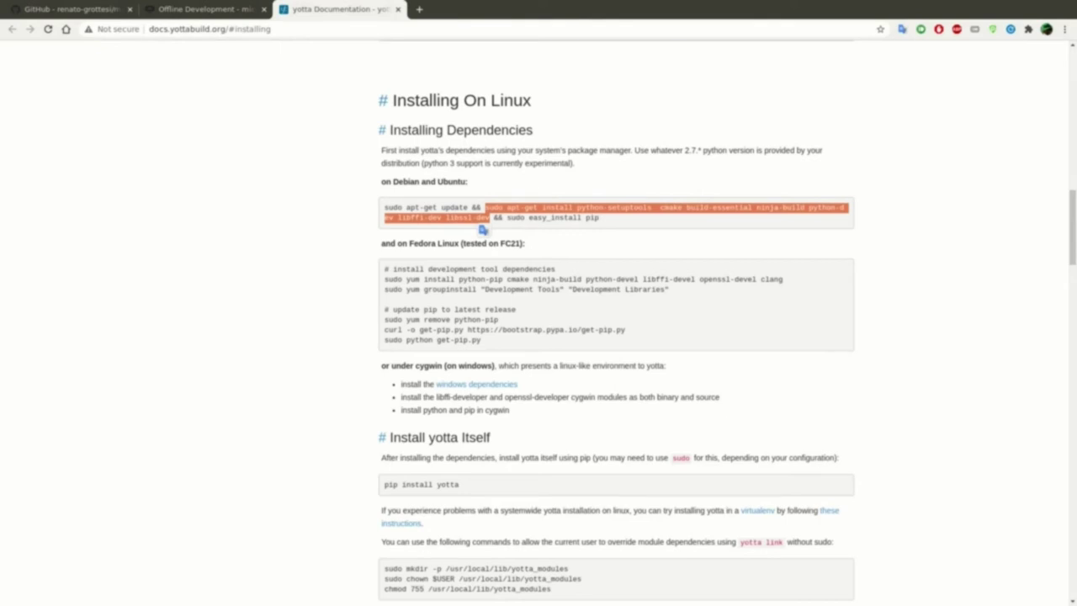
right_click(543, 206)
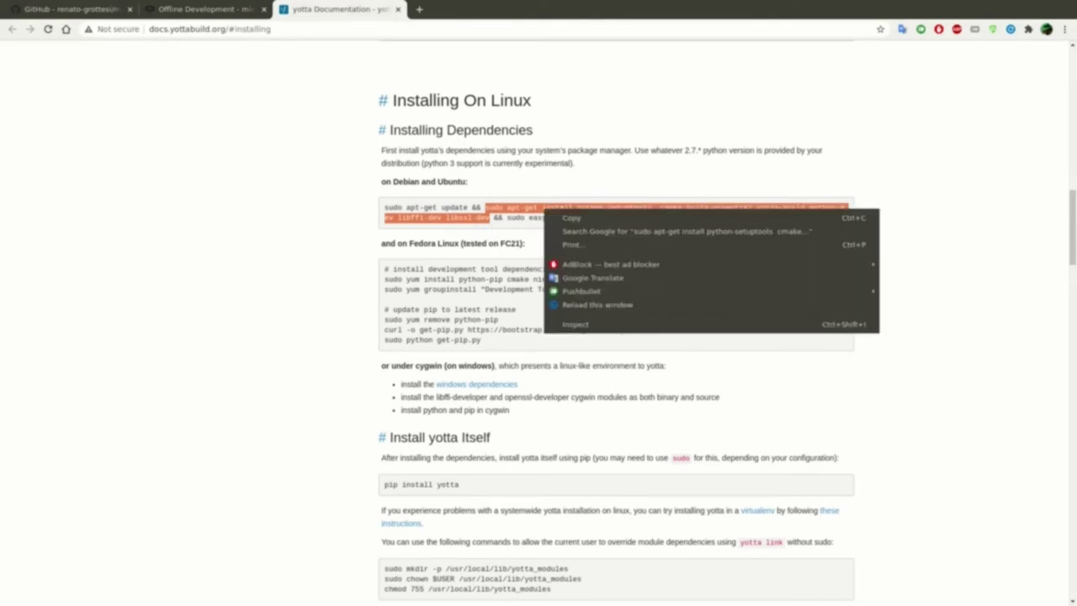
click(572, 216)
key(alt+Tab)
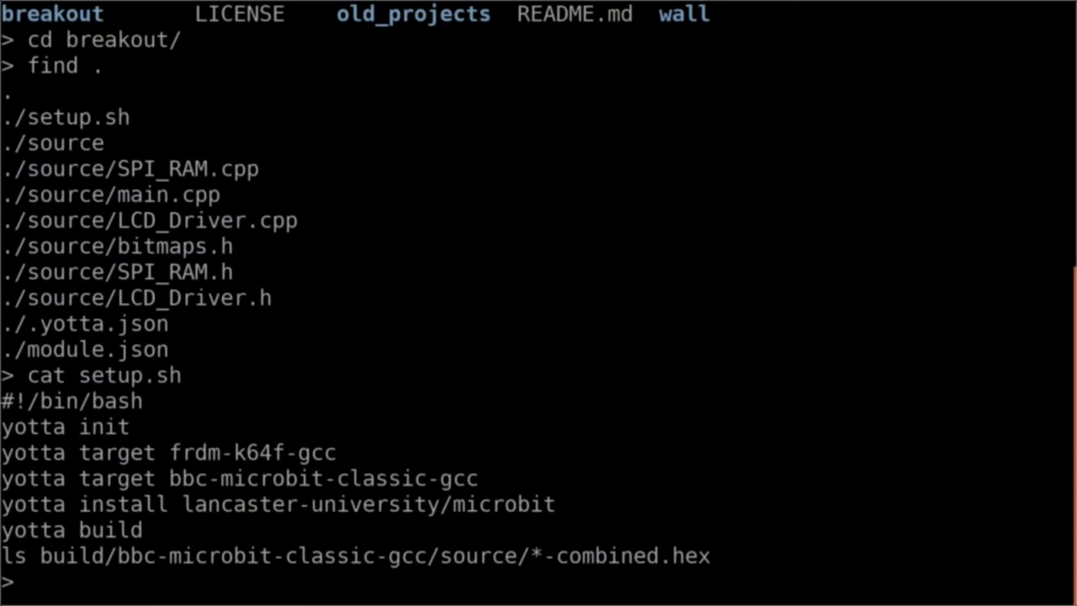
right_click(553, 223)
click(588, 242)
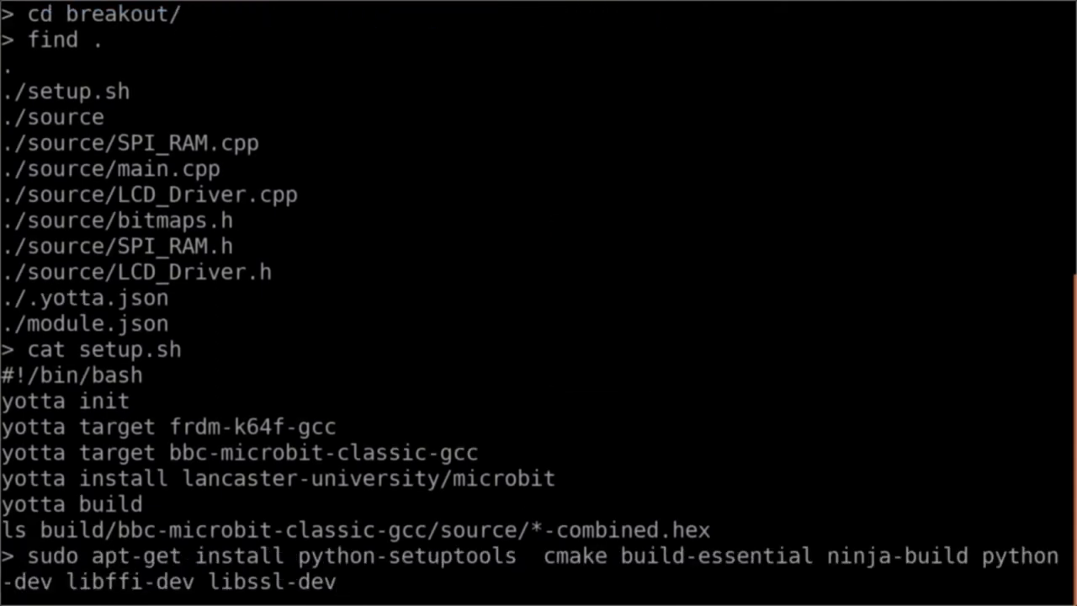
key(Return)
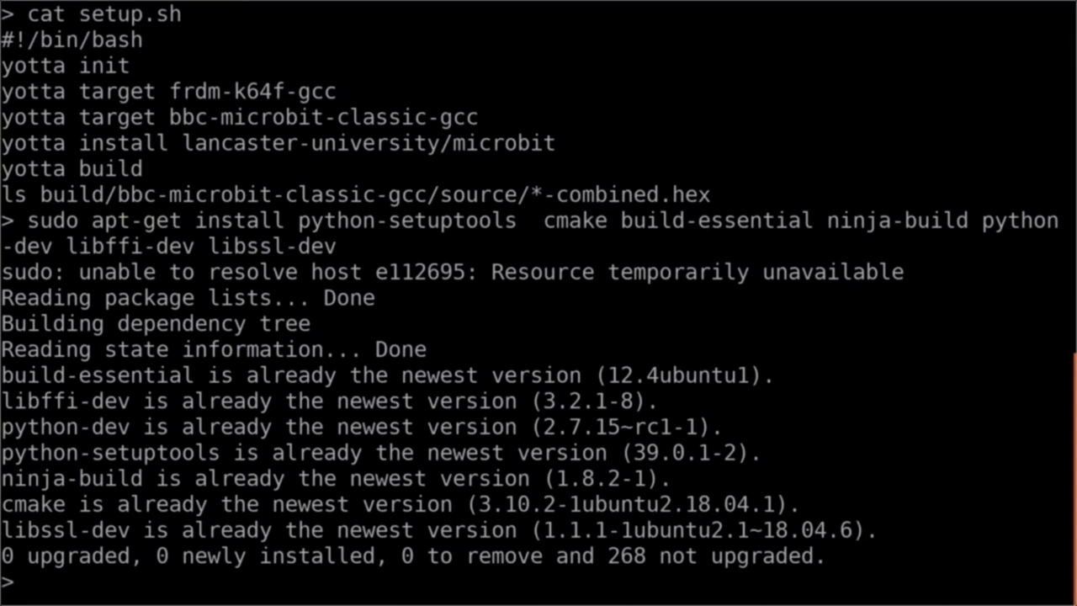
Install pip for Python 3 with "sudo apt install python3-pip".
text(sudo ap)
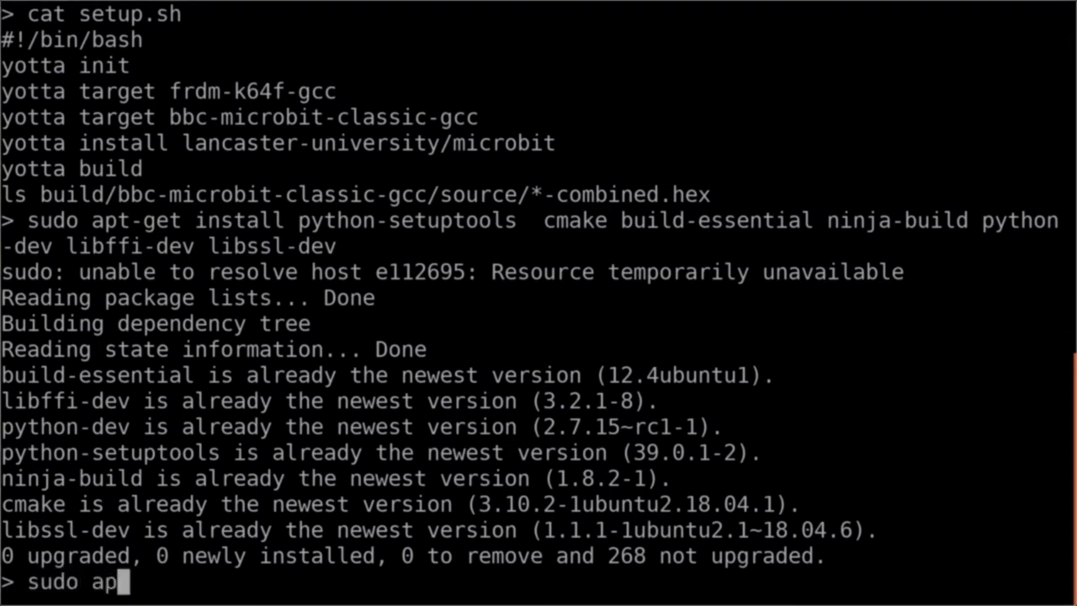
text(t install p)
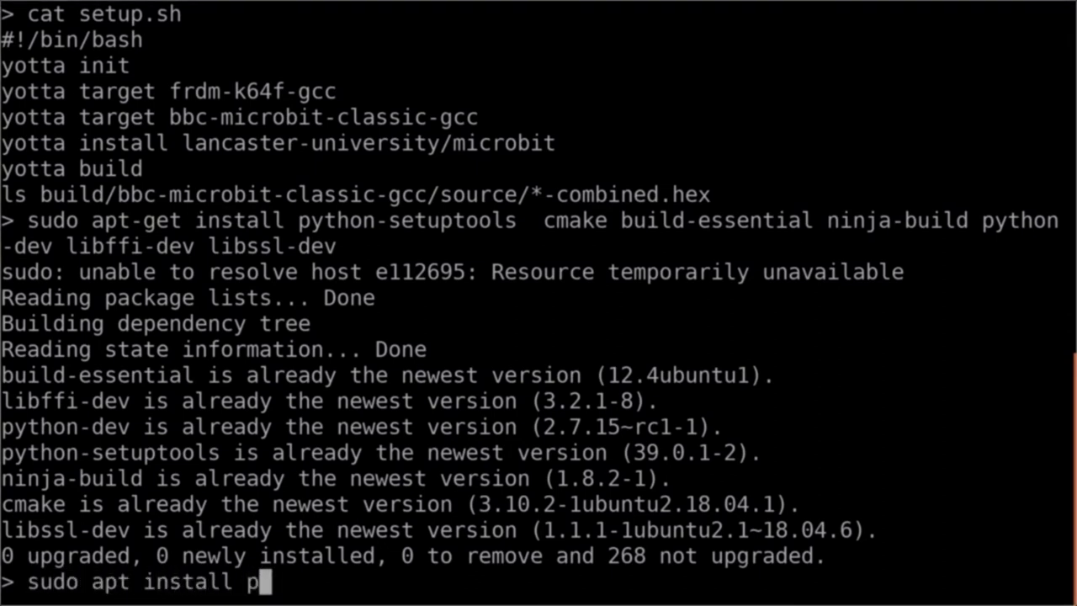
text(ython3-pi)
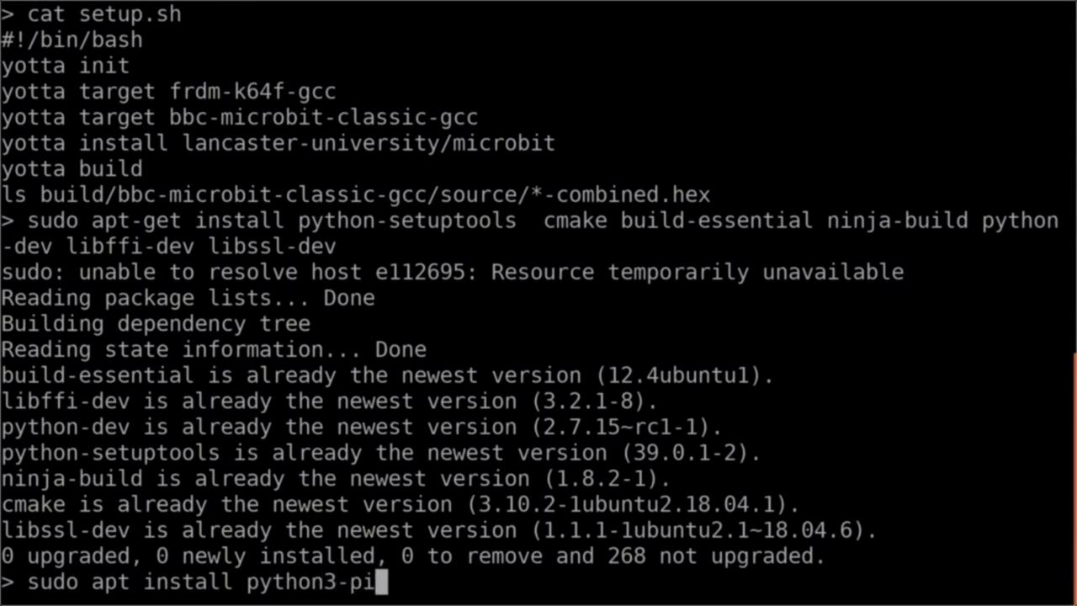
text(p)
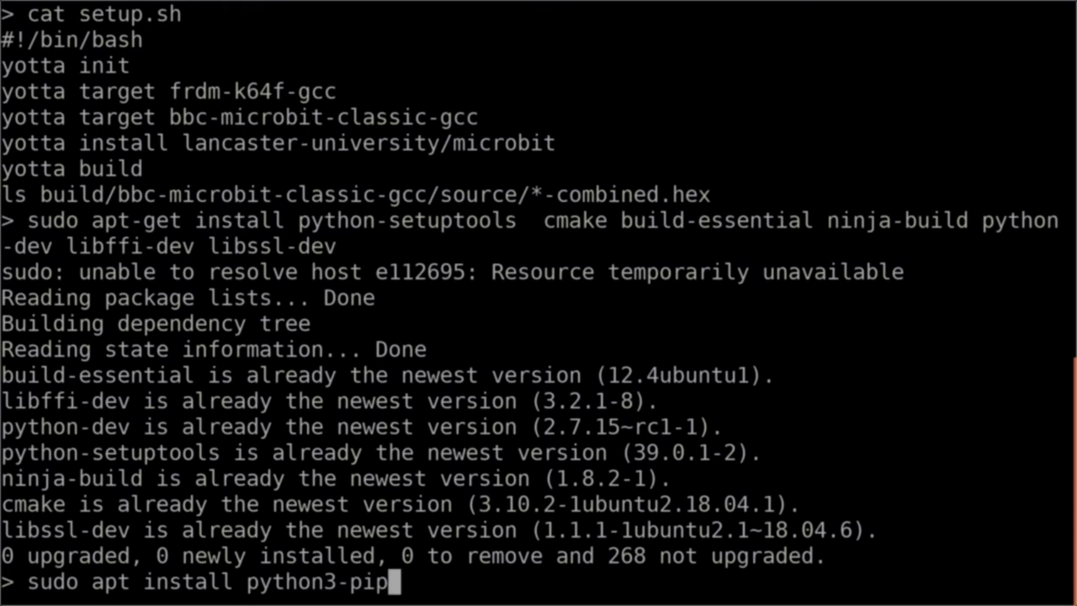
key(Return)
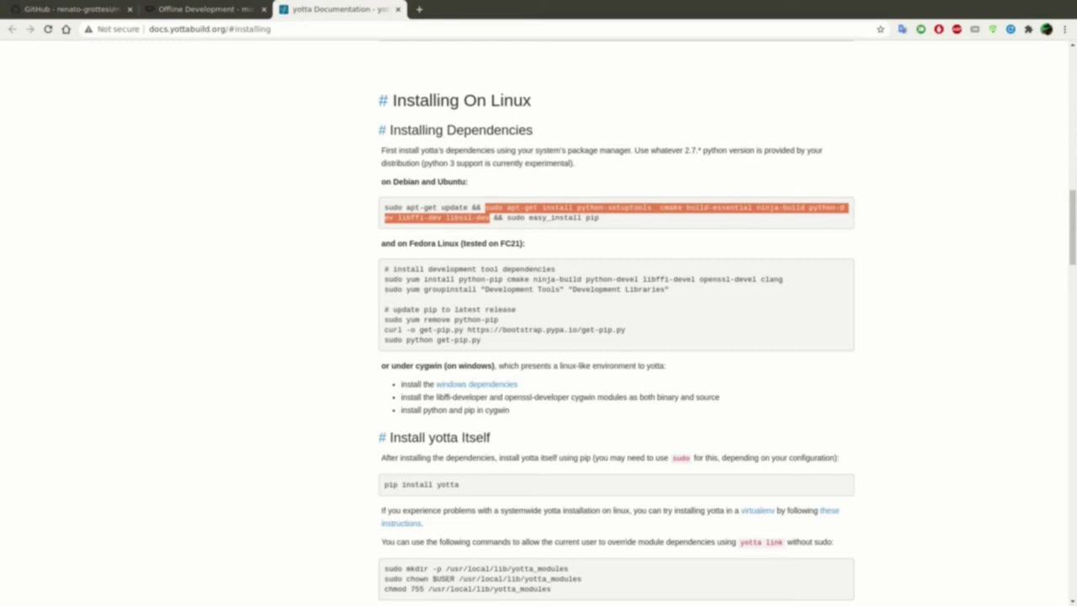
Select the guide's yotta install command and run it in the terminal as "pip3 install yotta".
triple_click(417, 484)
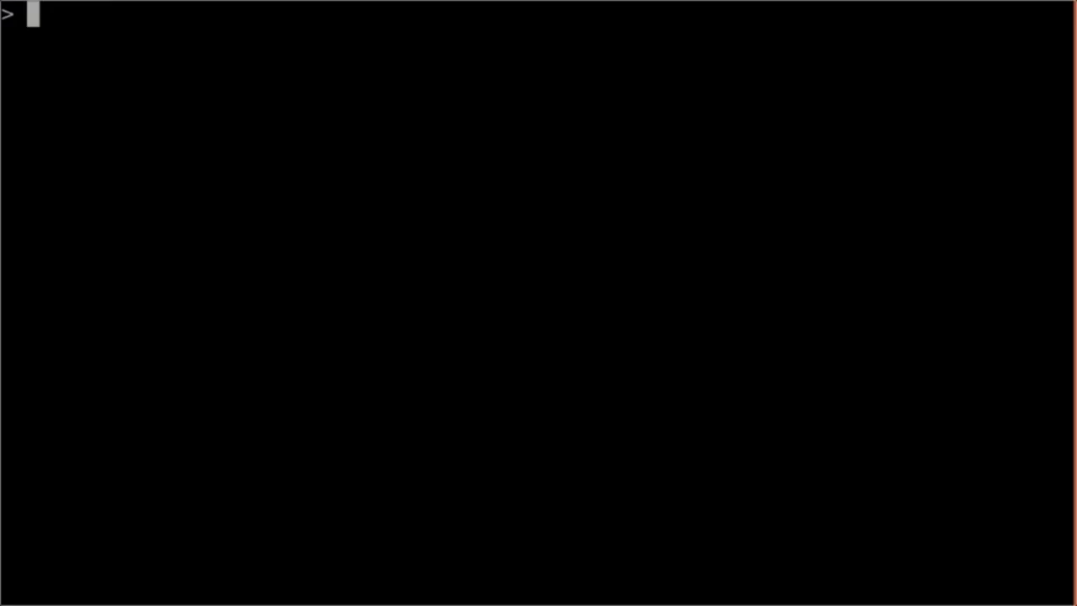
text(pip3 install yotta)
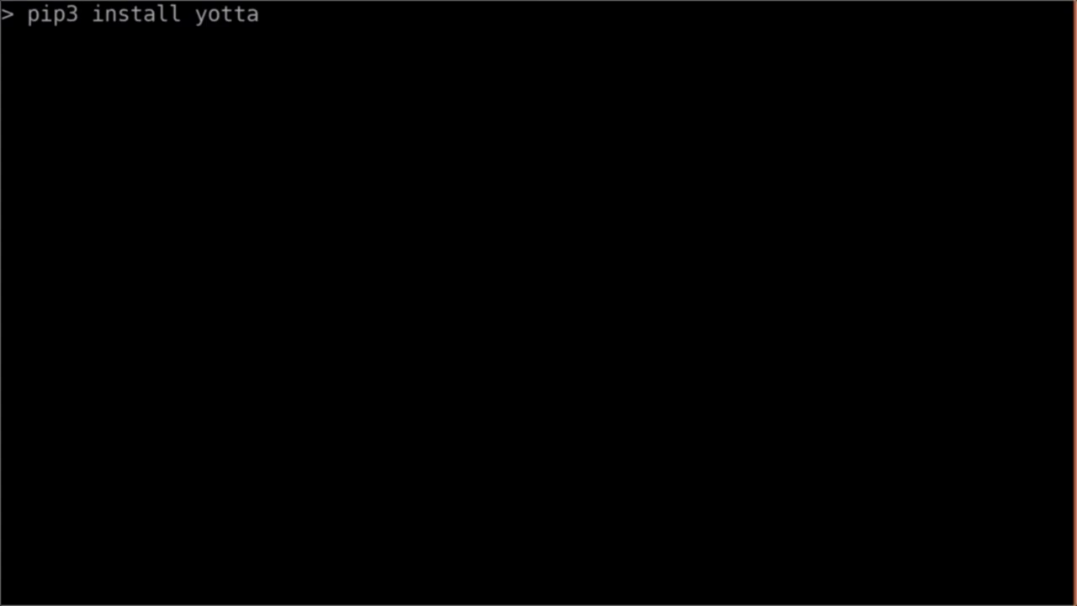
key(Return)
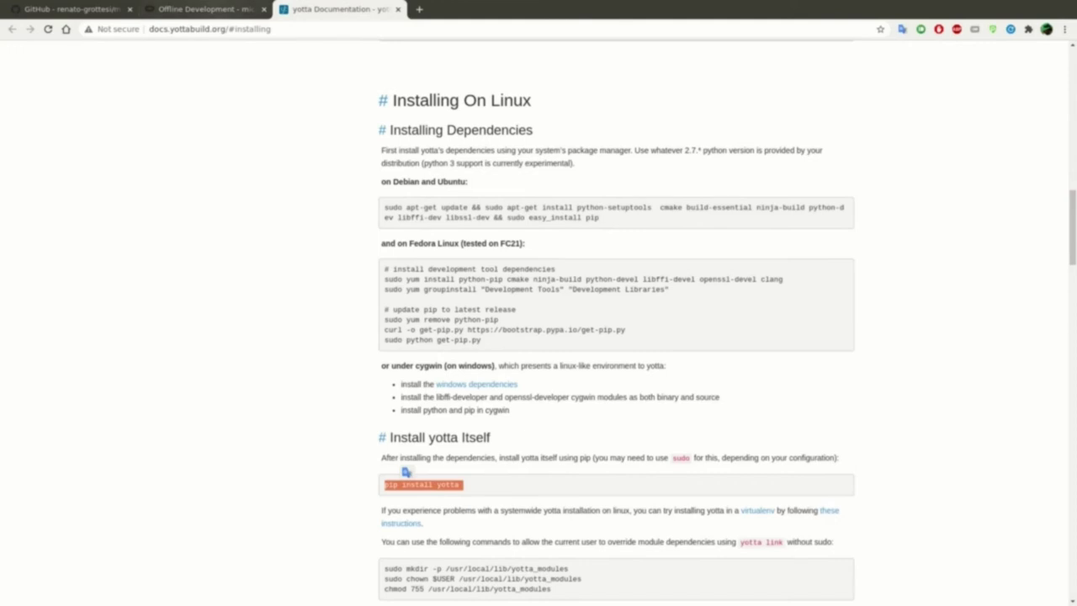
Copy "sudo apt-get install srecord" from the micro:bit documentation's Linux section and run it in the terminal.
key(ctrl+Page_Up)
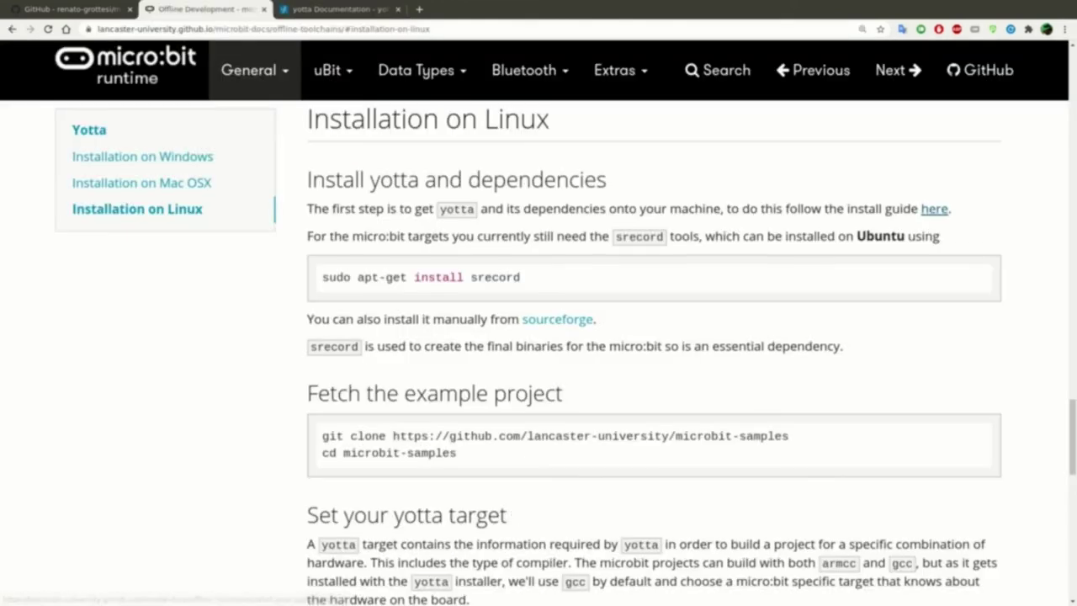
double_click(438, 277)
triple_click(437, 277)
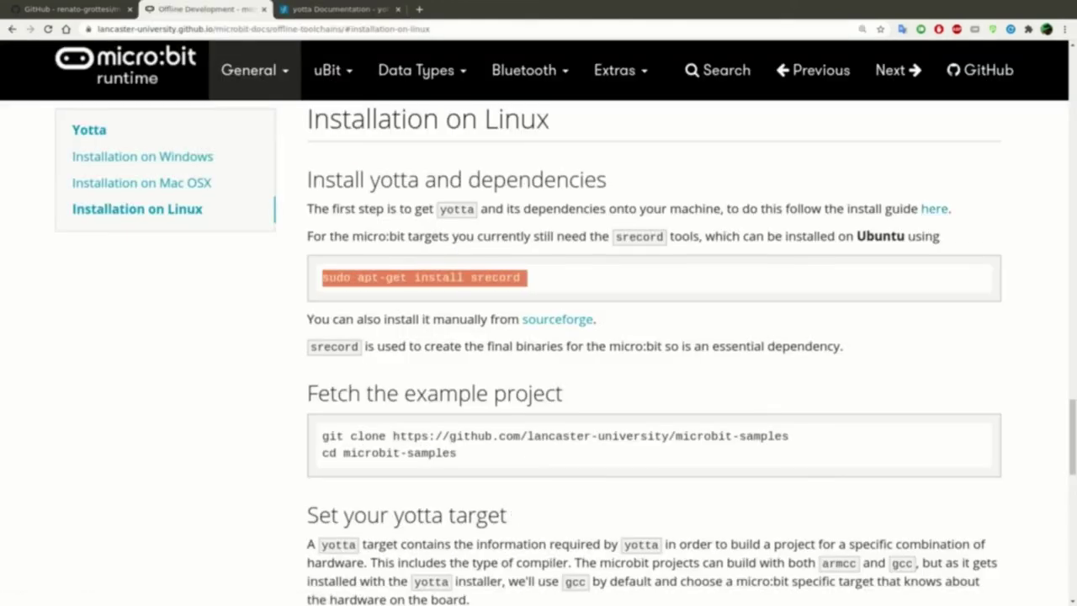
right_click(440, 276)
click(471, 287)
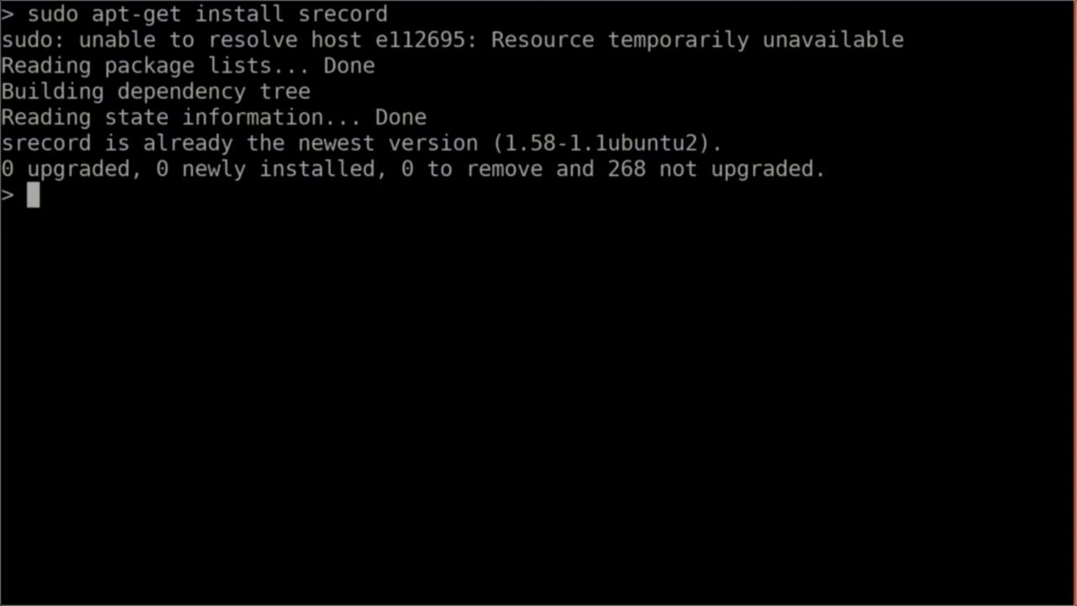
Recall "sudo apt install gcc-arm-none-eabi" by searching the command history for "non" and run it.
key(ctrl+r)
text(non)
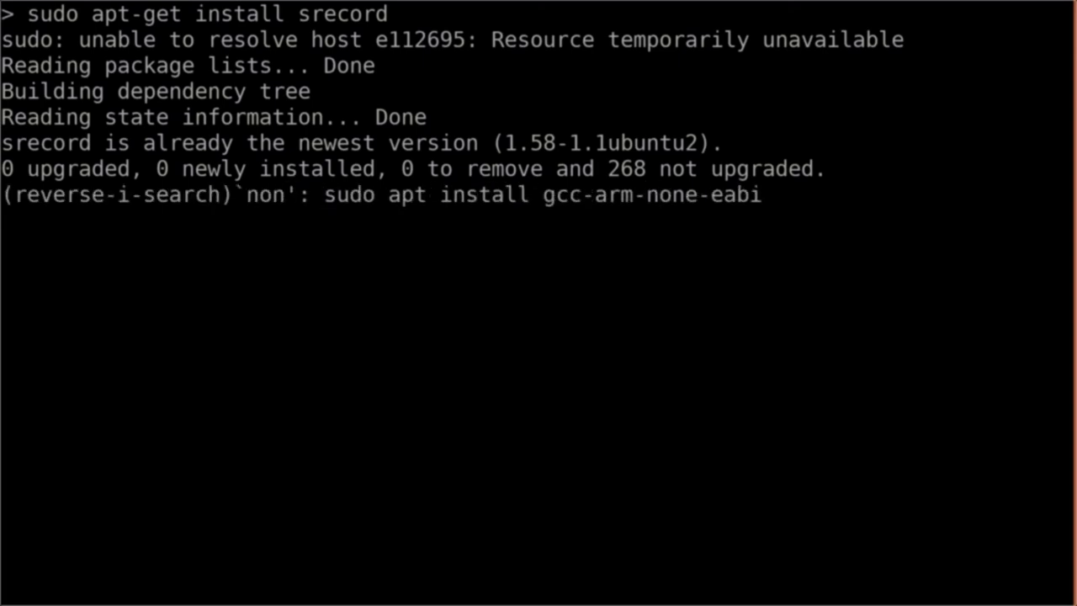
key(Return)
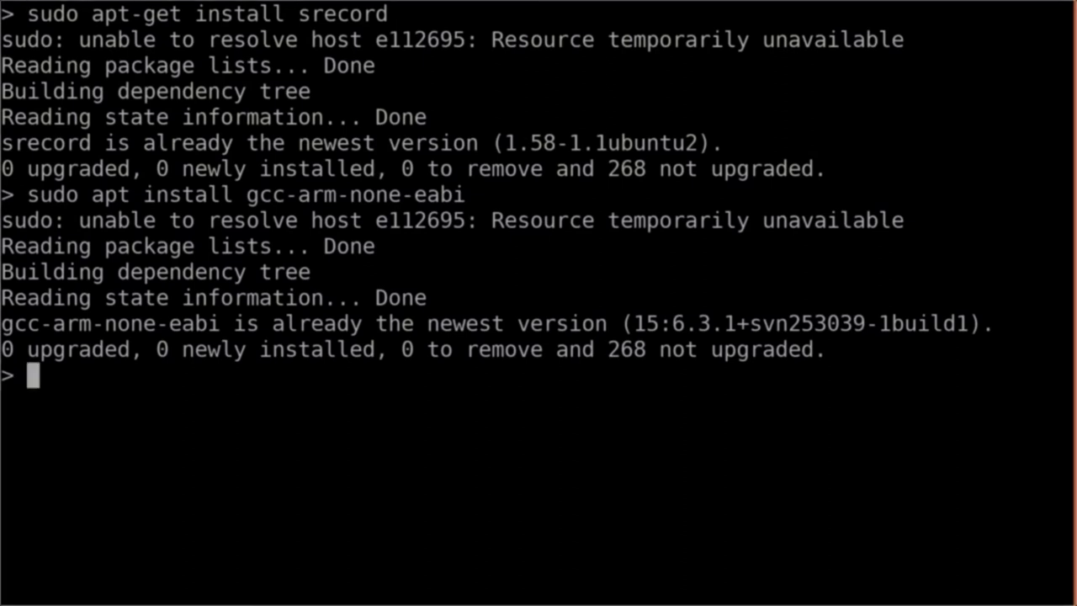
Run ./setup.sh to build the breakout project, accepting the default answer for every module prompt from name through license.
text(./set)
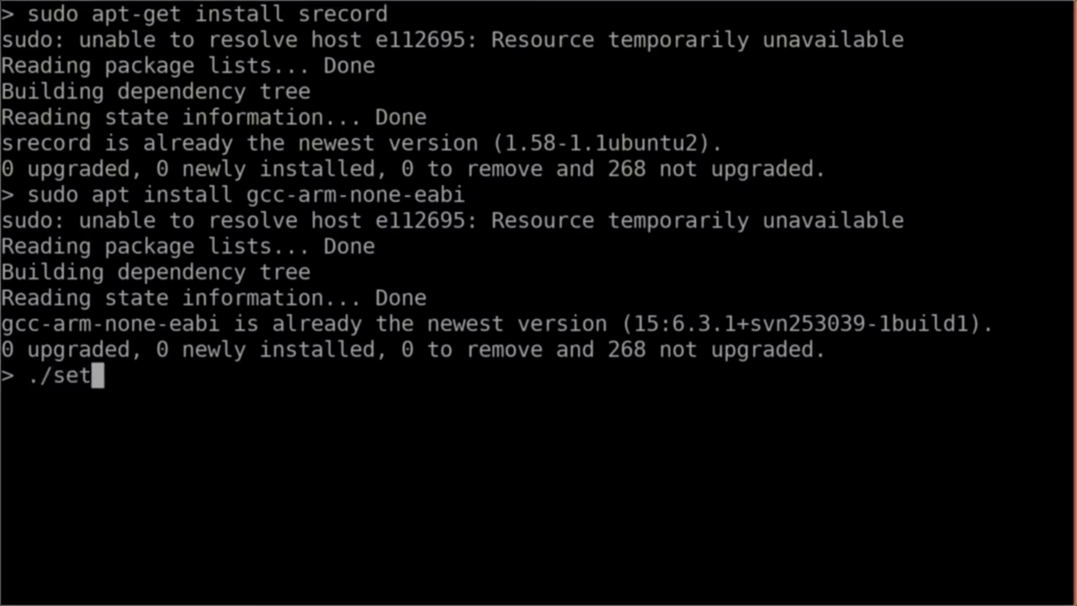
key(Tab)
key(Return)
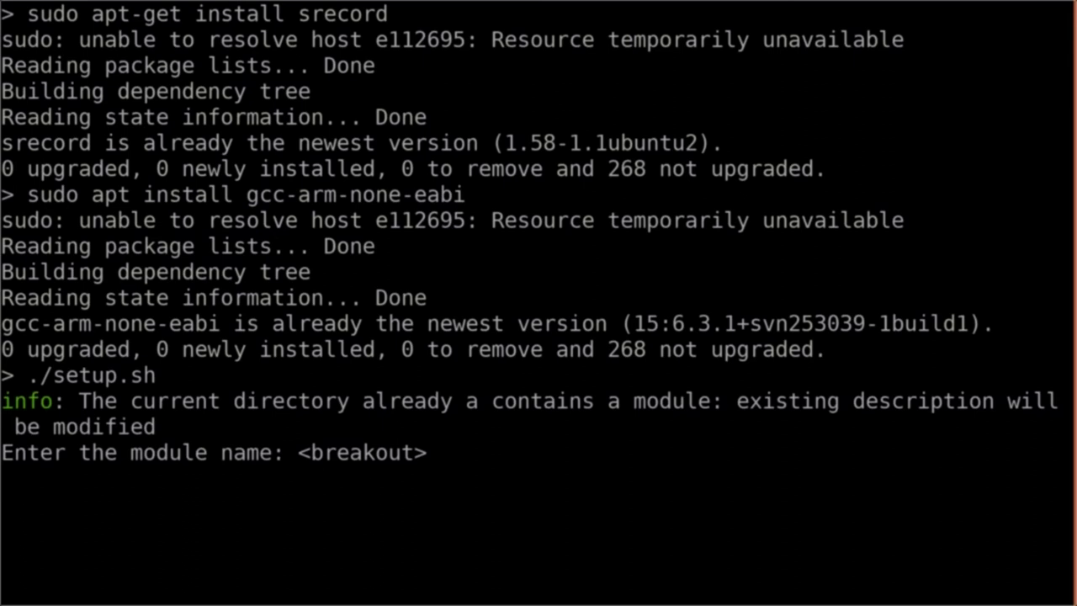
key(Return)
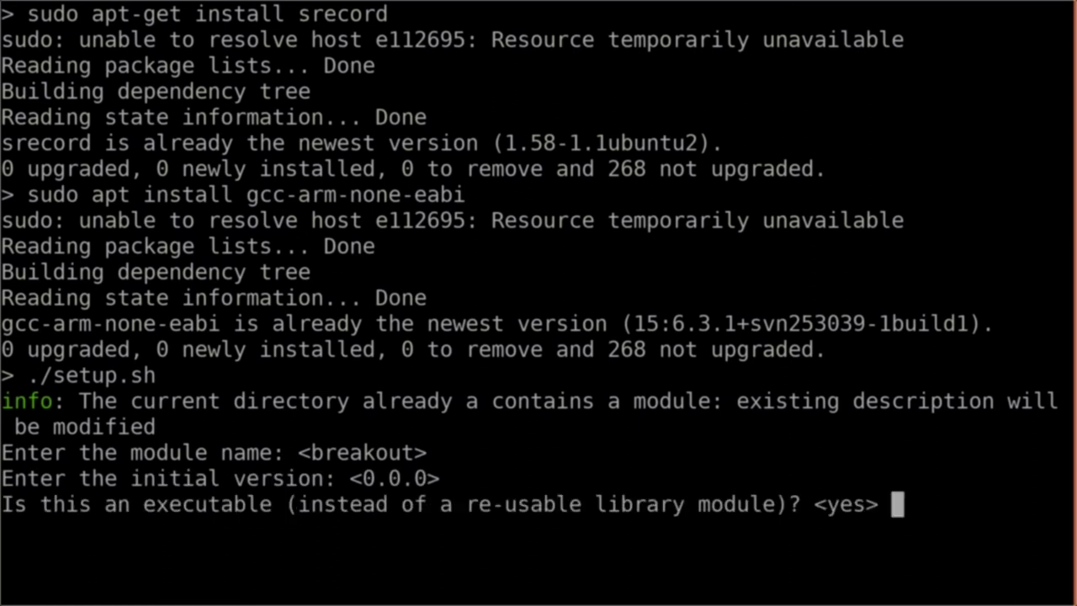
key(Return)
key(Return)
key(Return)
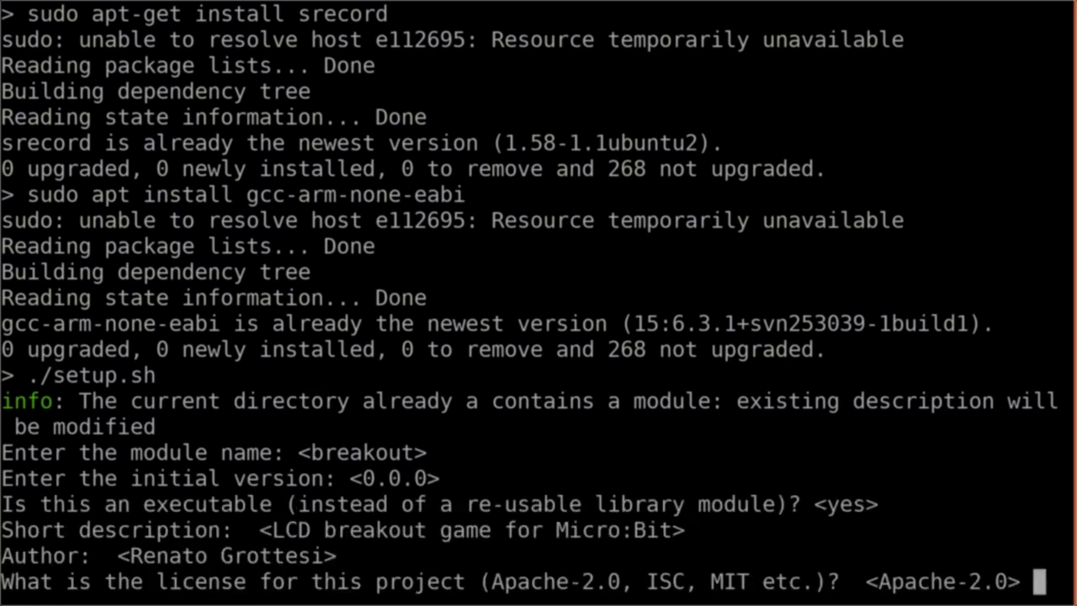
key(Return)
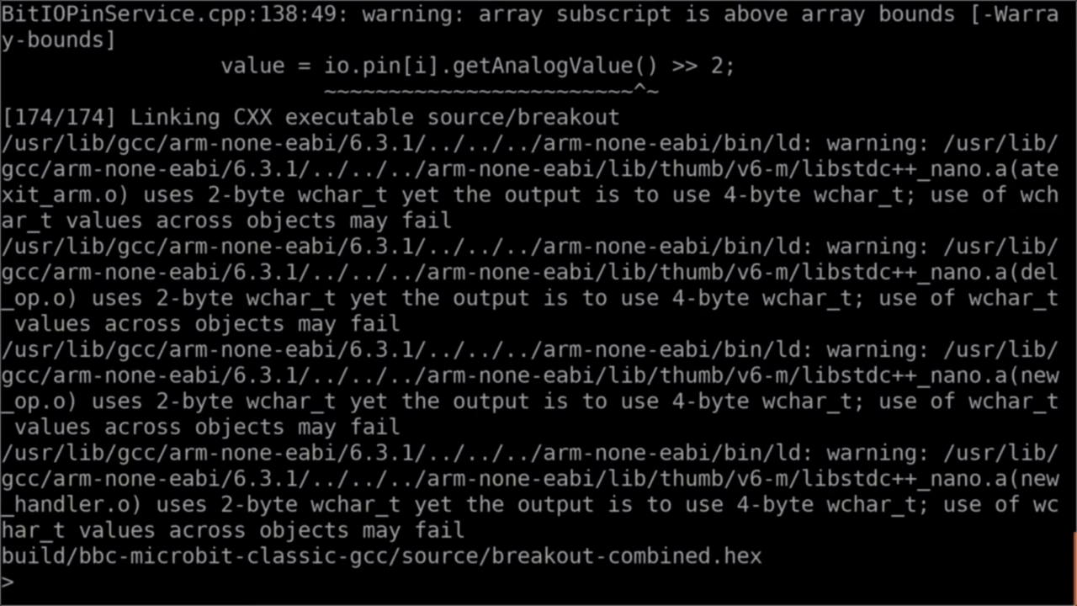
Copy build/bbc-microbit-classic-gcc/source/breakout-combined.hex to /mnt/mbed/ with cp and flush the write with "sync".
text(cp)
double_click(378, 555)
middle_click(379, 555)
text(/mn)
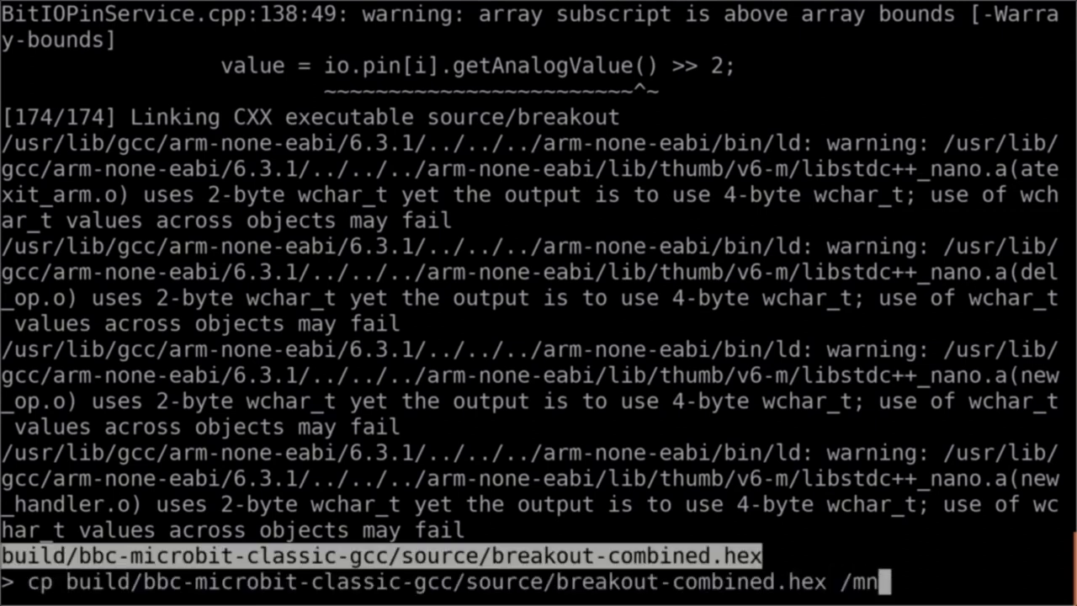
key(Tab)
text(m)
key(Tab)
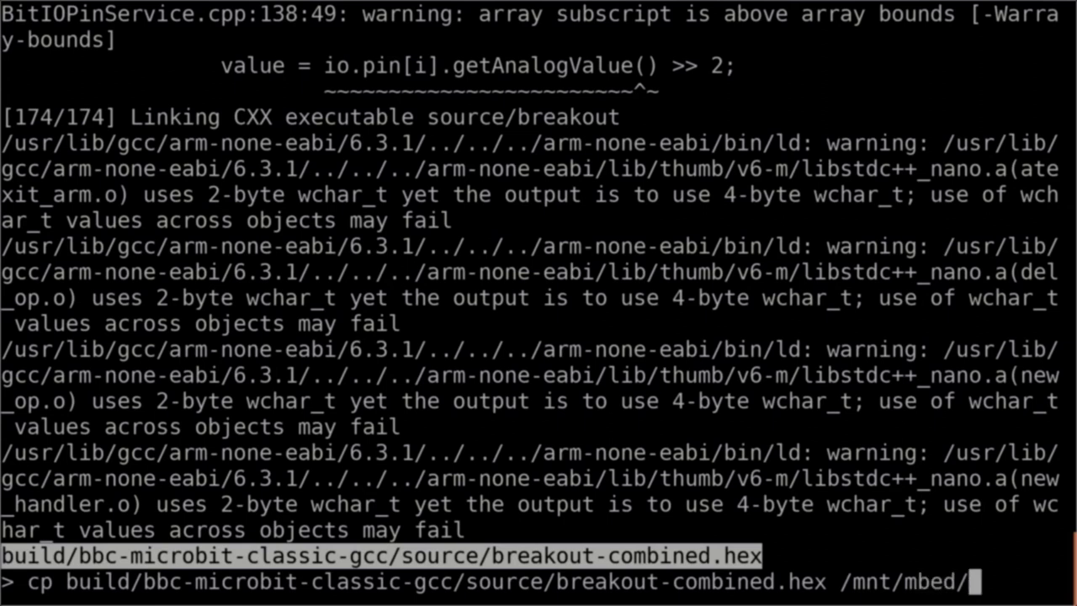
key(Return)
text(sync)
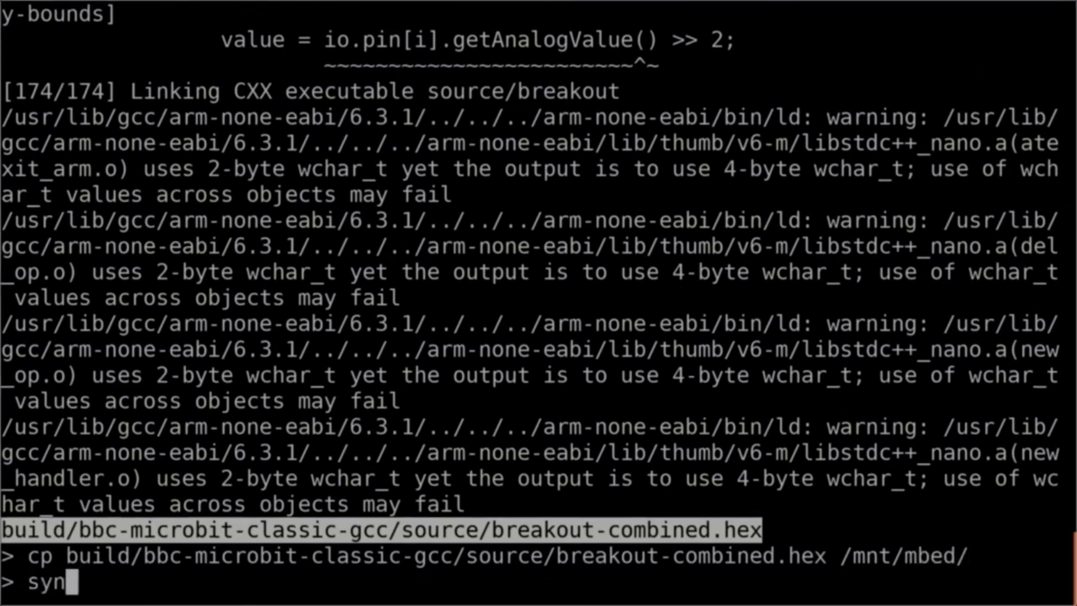
key(Return)
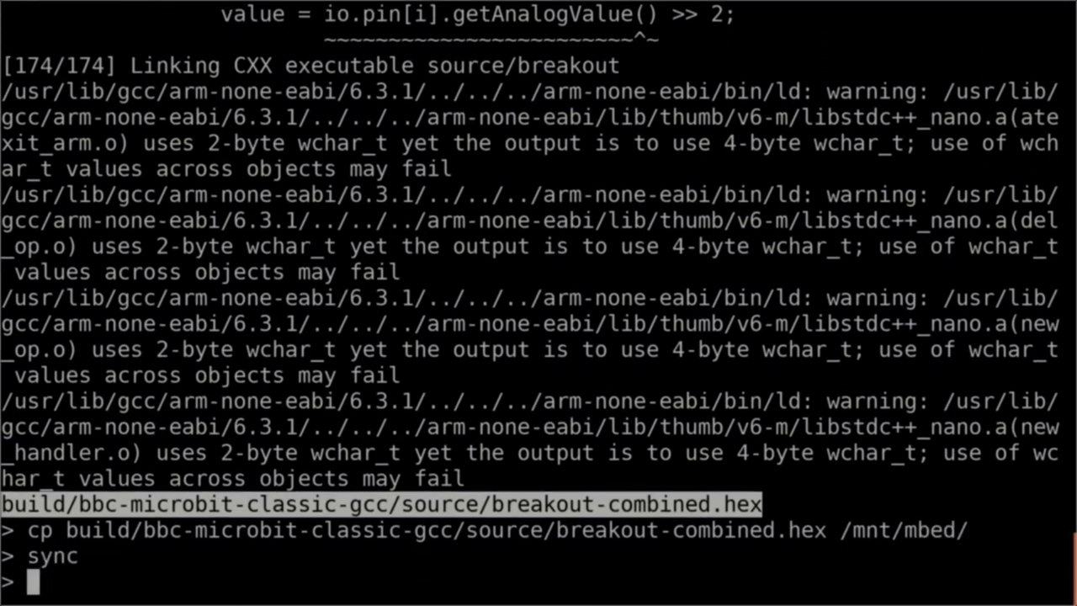